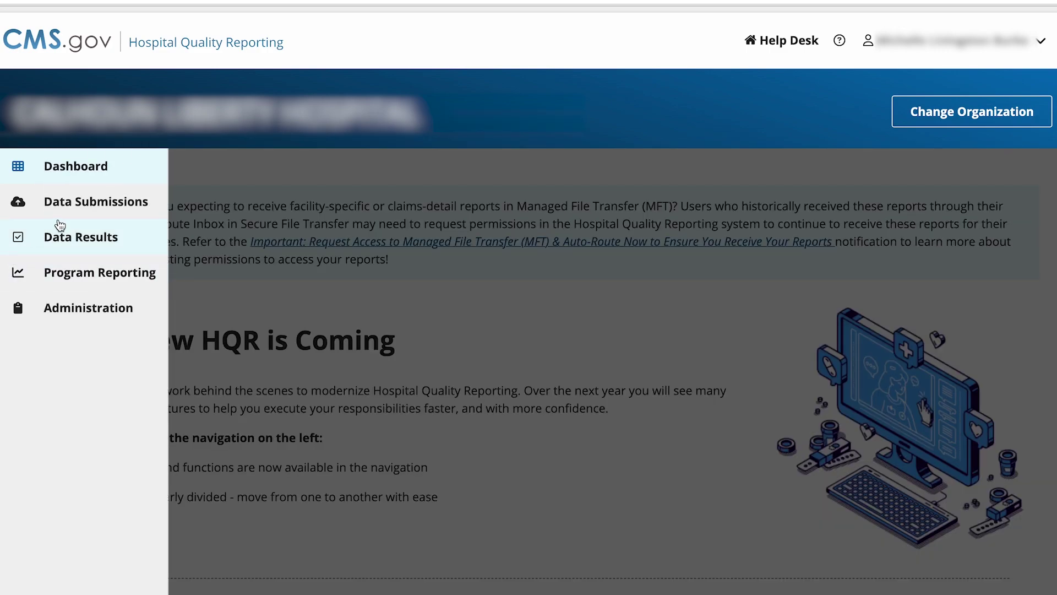
Step: Open the IQR Structural Measures data form from Data Submissions
{"action": "left_click", "coordinate": [72, 204]}
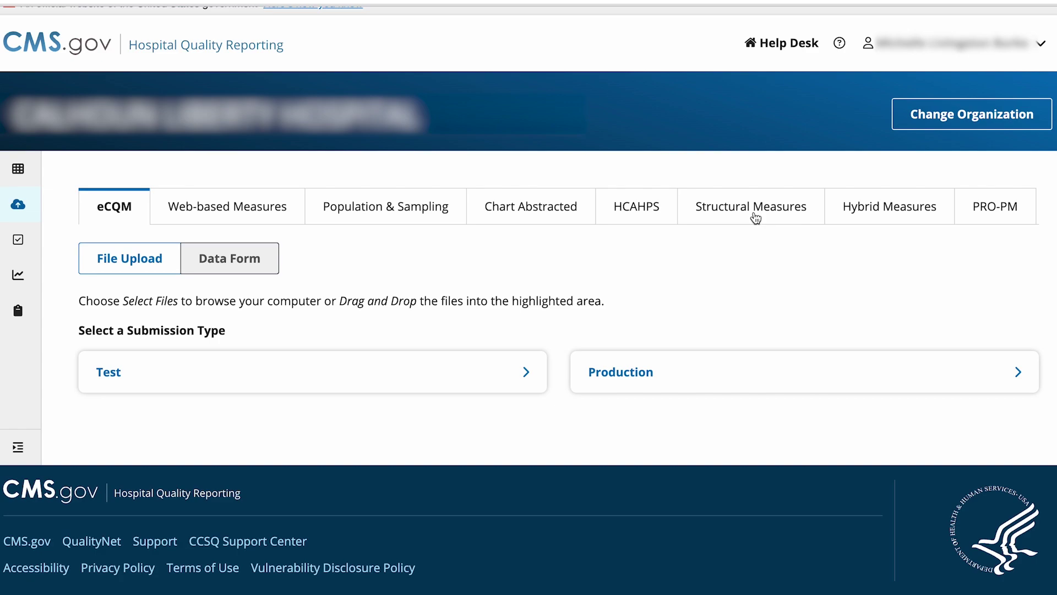
{"action": "left_click", "coordinate": [755, 218]}
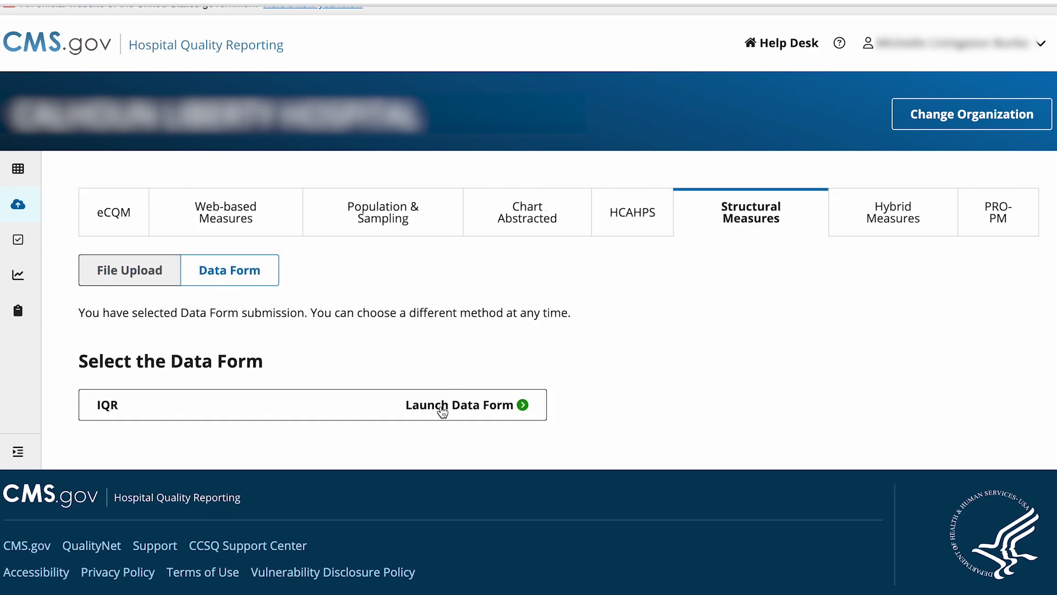
{"action": "left_click", "coordinate": [442, 409]}
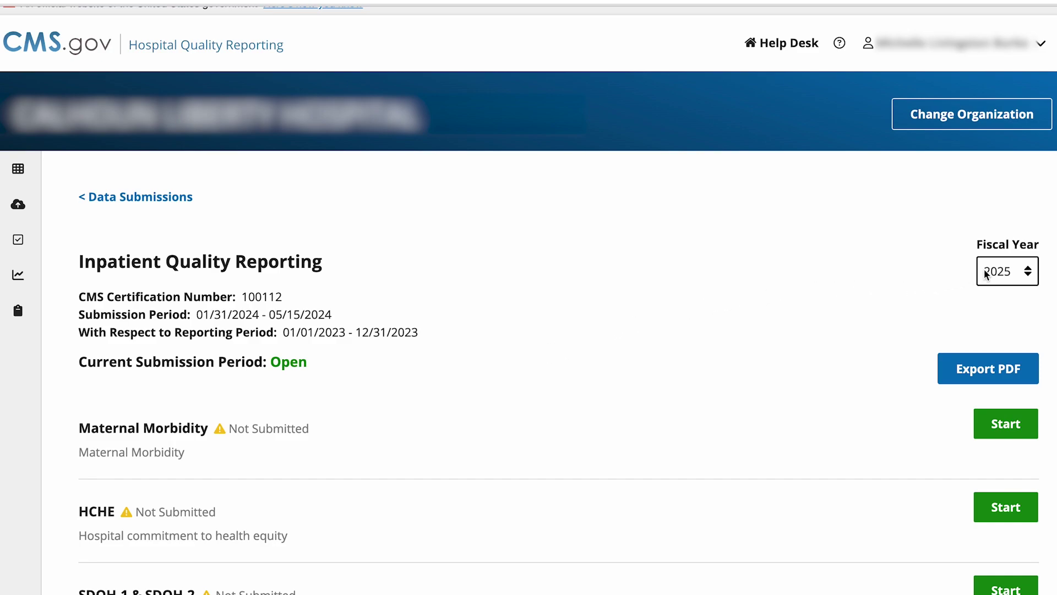
{"action": "left_click", "coordinate": [999, 274]}
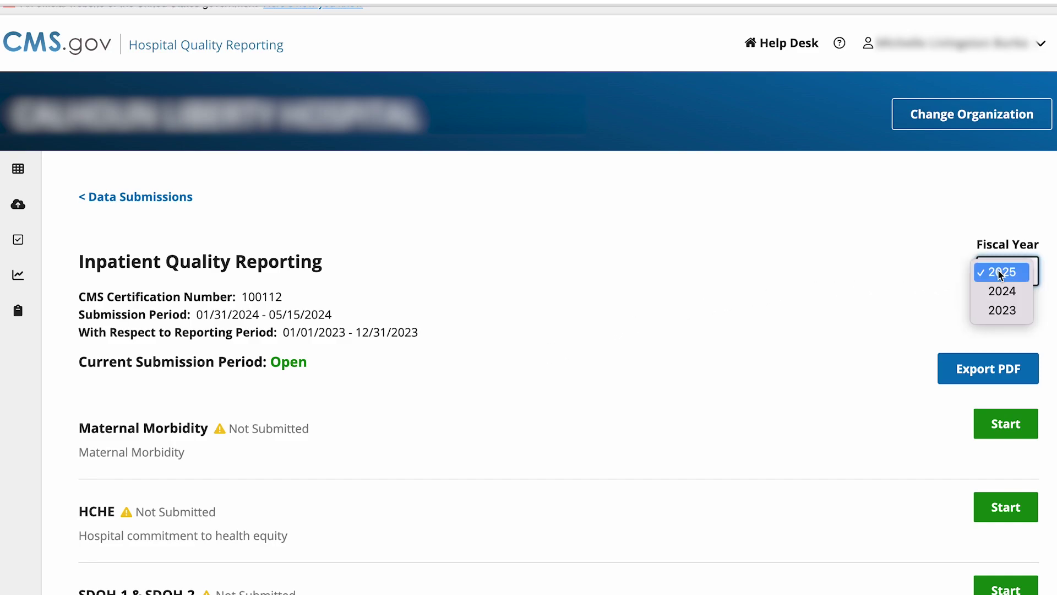
{"action": "left_click", "coordinate": [1000, 272]}
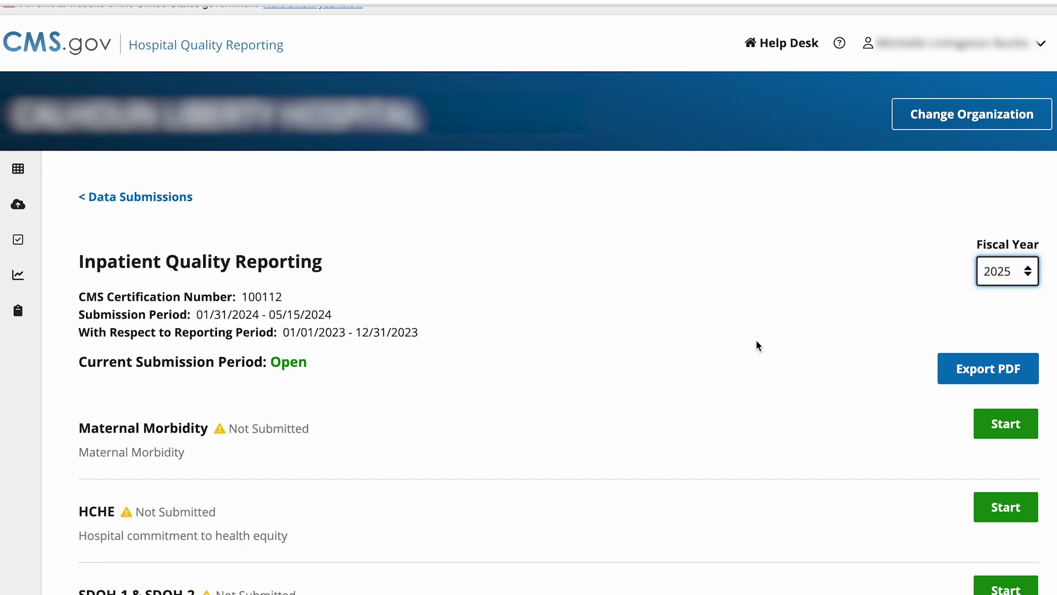
{"action": "scroll", "coordinate": [759, 344], "scroll_direction": "down", "scroll_amount": 1}
{"action": "scroll", "coordinate": [758, 343], "scroll_direction": "down", "scroll_amount": 4}
{"action": "scroll", "coordinate": [759, 343], "scroll_direction": "down", "scroll_amount": 1}
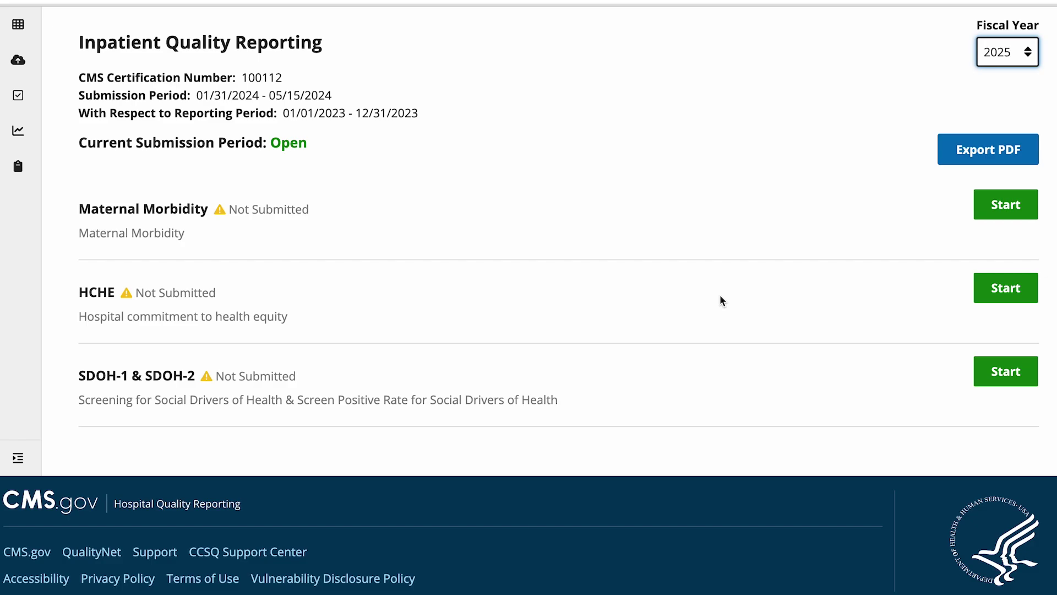
Step: Start the HCHE attestation and answer Yes to all four Domain 1 strategic planning questions
{"action": "left_click", "coordinate": [1007, 296]}
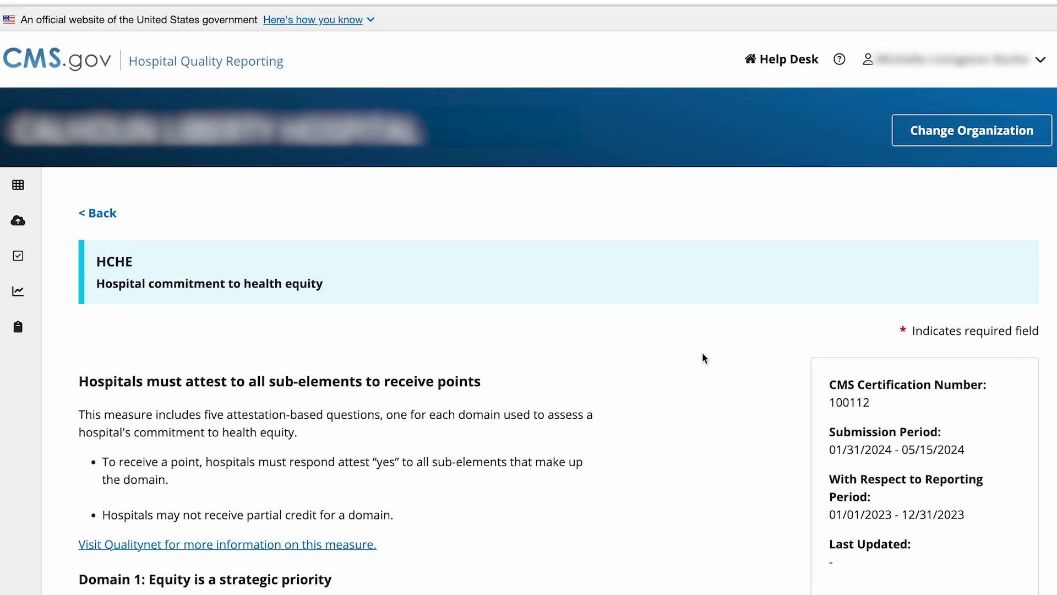
{"action": "scroll", "coordinate": [703, 358], "scroll_direction": "down", "scroll_amount": 1}
{"action": "scroll", "coordinate": [703, 358], "scroll_direction": "down", "scroll_amount": 1}
{"action": "scroll", "coordinate": [703, 351], "scroll_direction": "down", "scroll_amount": 1}
{"action": "scroll", "coordinate": [703, 346], "scroll_direction": "down", "scroll_amount": 1}
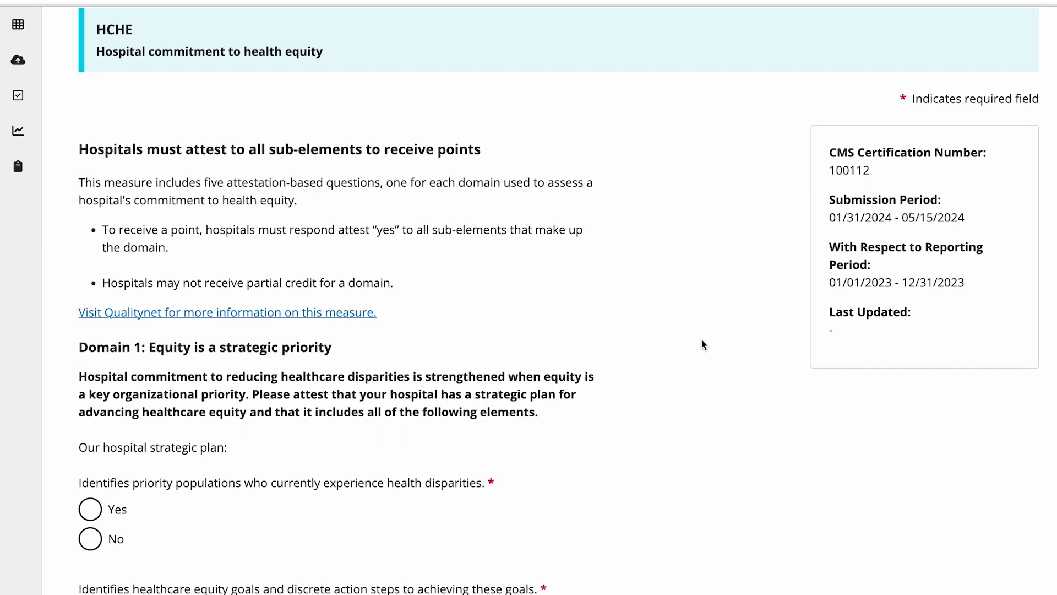
{"action": "scroll", "coordinate": [704, 345], "scroll_direction": "down", "scroll_amount": 3}
{"action": "scroll", "coordinate": [702, 343], "scroll_direction": "down", "scroll_amount": 2}
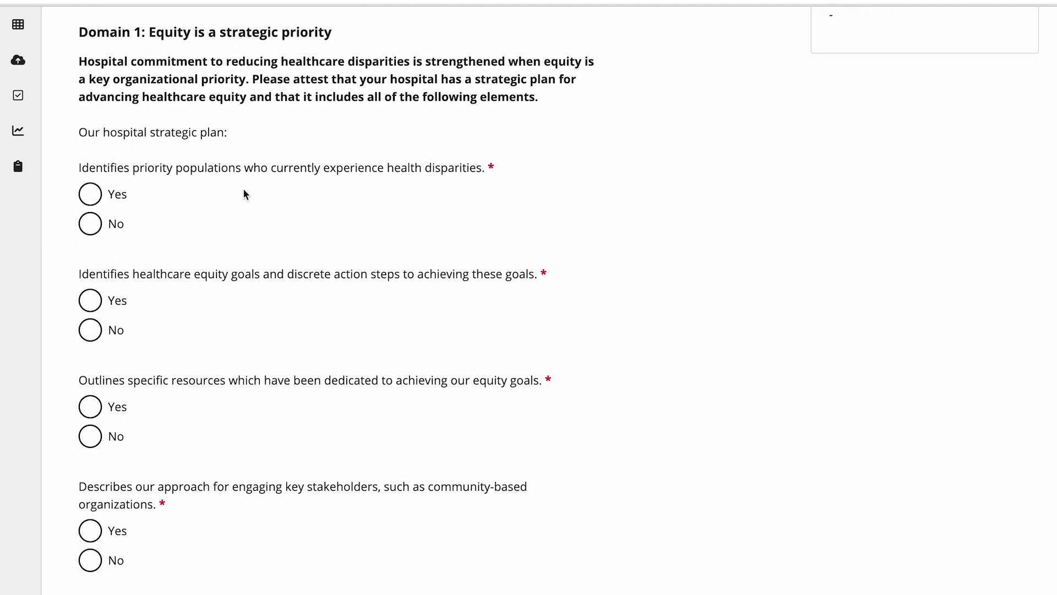
{"action": "left_click", "coordinate": [91, 195]}
{"action": "left_click", "coordinate": [90, 302]}
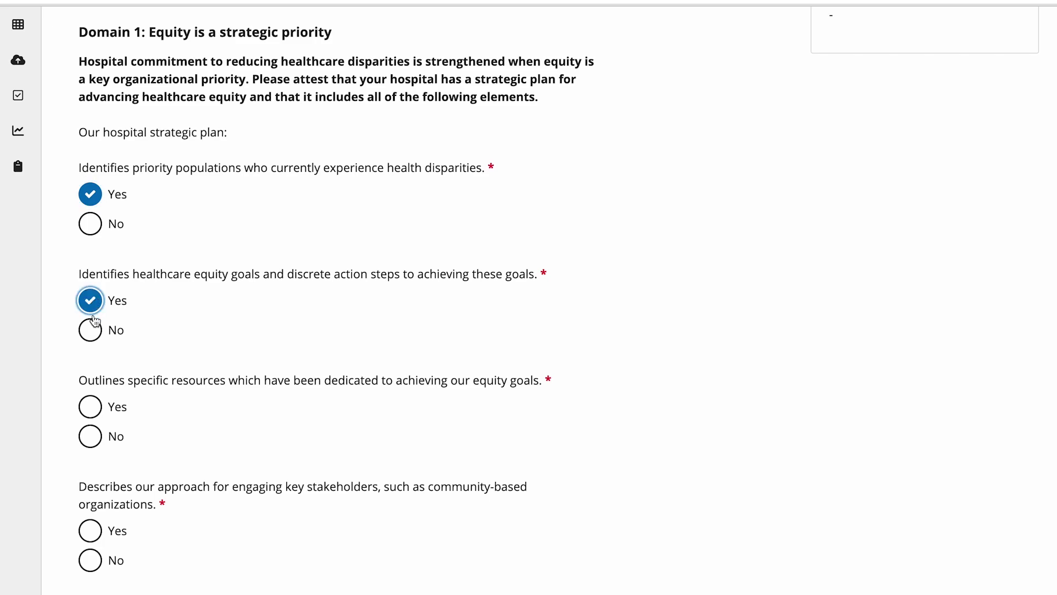
{"action": "left_click", "coordinate": [90, 407]}
{"action": "left_click", "coordinate": [91, 531]}
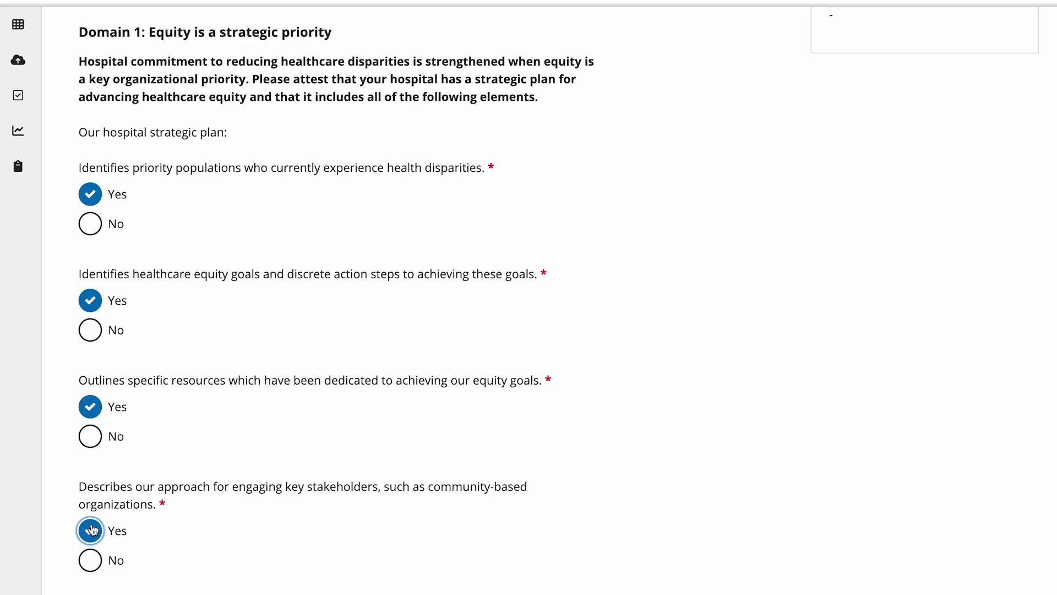
{"action": "scroll", "coordinate": [123, 522], "scroll_direction": "down", "scroll_amount": 1}
{"action": "scroll", "coordinate": [123, 521], "scroll_direction": "down", "scroll_amount": 2}
{"action": "scroll", "coordinate": [123, 521], "scroll_direction": "down", "scroll_amount": 2}
{"action": "scroll", "coordinate": [123, 518], "scroll_direction": "down", "scroll_amount": 1}
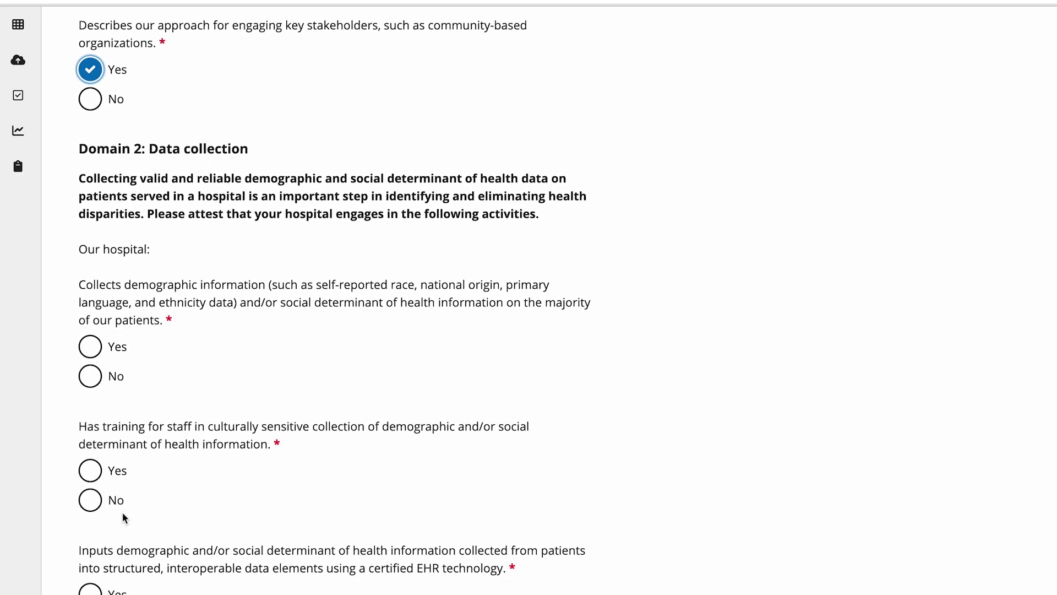
{"action": "scroll", "coordinate": [122, 518], "scroll_direction": "down", "scroll_amount": 1}
Step: Answer Yes to the HCHE data collection, stratification, quality improvement and annual review questions
{"action": "left_click", "coordinate": [91, 253]}
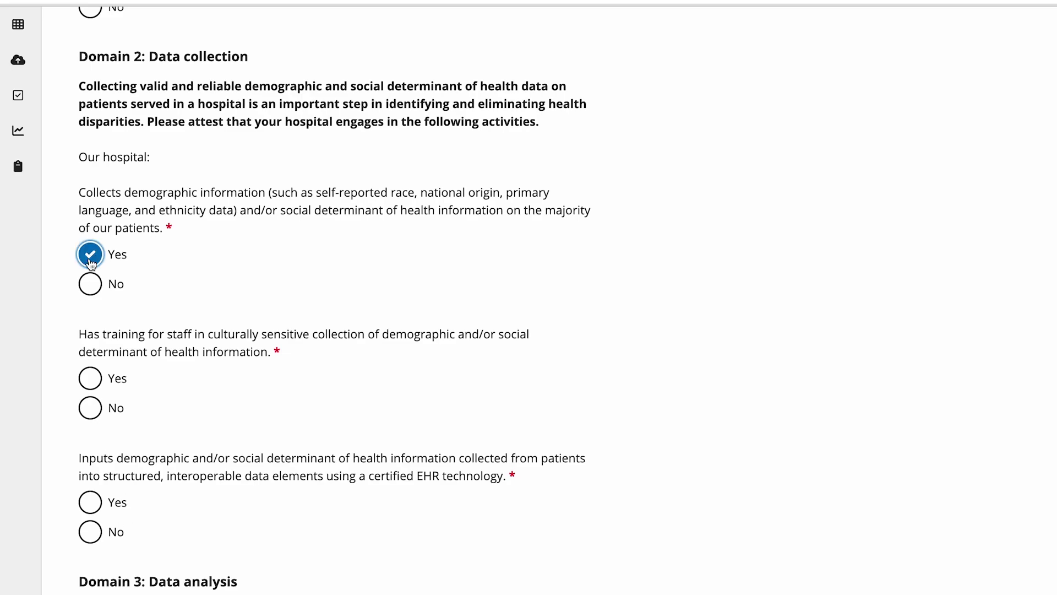
{"action": "left_click", "coordinate": [90, 378]}
{"action": "left_click", "coordinate": [92, 501]}
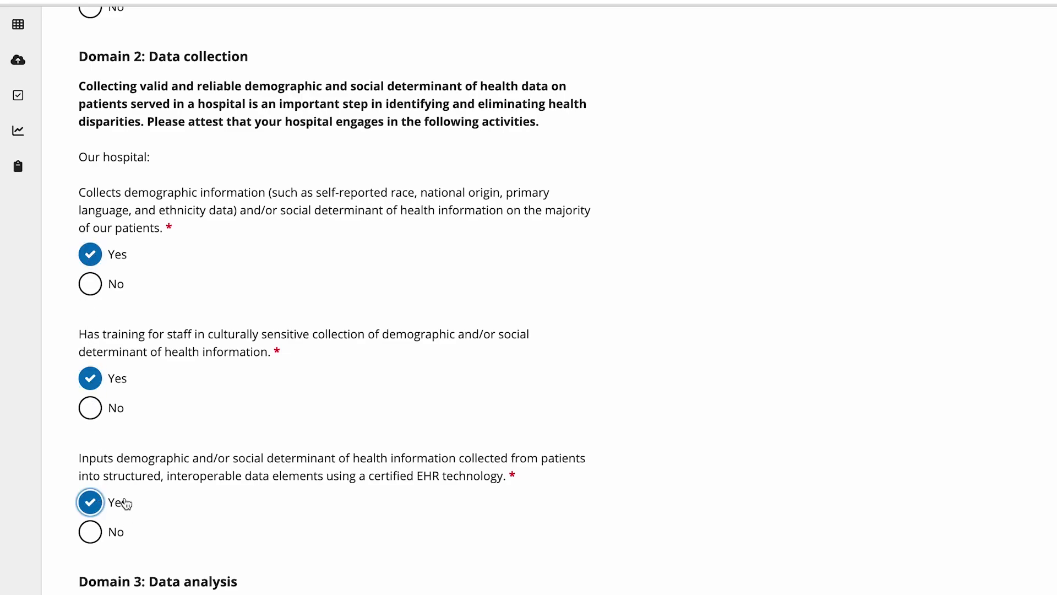
{"action": "scroll", "coordinate": [151, 475], "scroll_direction": "down", "scroll_amount": 2}
{"action": "scroll", "coordinate": [151, 476], "scroll_direction": "down", "scroll_amount": 3}
{"action": "scroll", "coordinate": [148, 466], "scroll_direction": "down", "scroll_amount": 2}
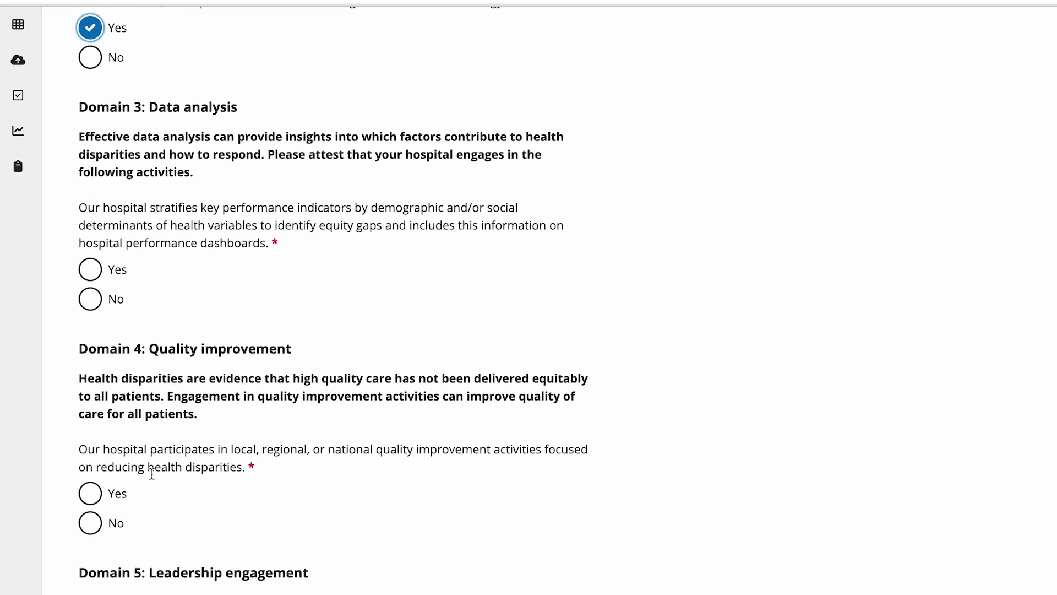
{"action": "left_click", "coordinate": [91, 275]}
{"action": "scroll", "coordinate": [133, 372], "scroll_direction": "down", "scroll_amount": 1}
{"action": "scroll", "coordinate": [135, 369], "scroll_direction": "down", "scroll_amount": 1}
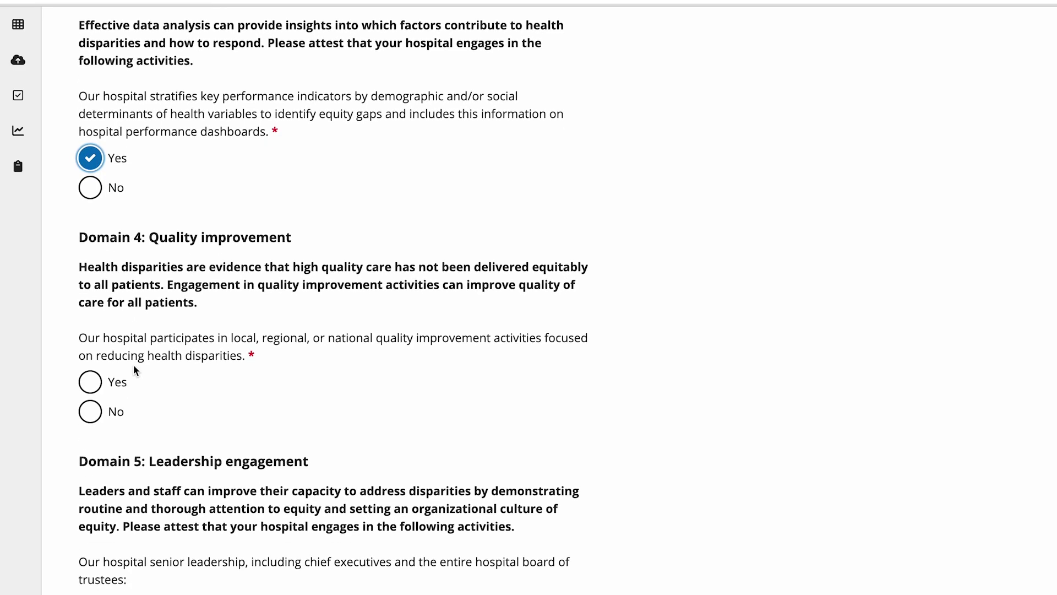
{"action": "scroll", "coordinate": [135, 370], "scroll_direction": "down", "scroll_amount": 1}
{"action": "left_click", "coordinate": [91, 303]}
{"action": "scroll", "coordinate": [136, 426], "scroll_direction": "down", "scroll_amount": 1}
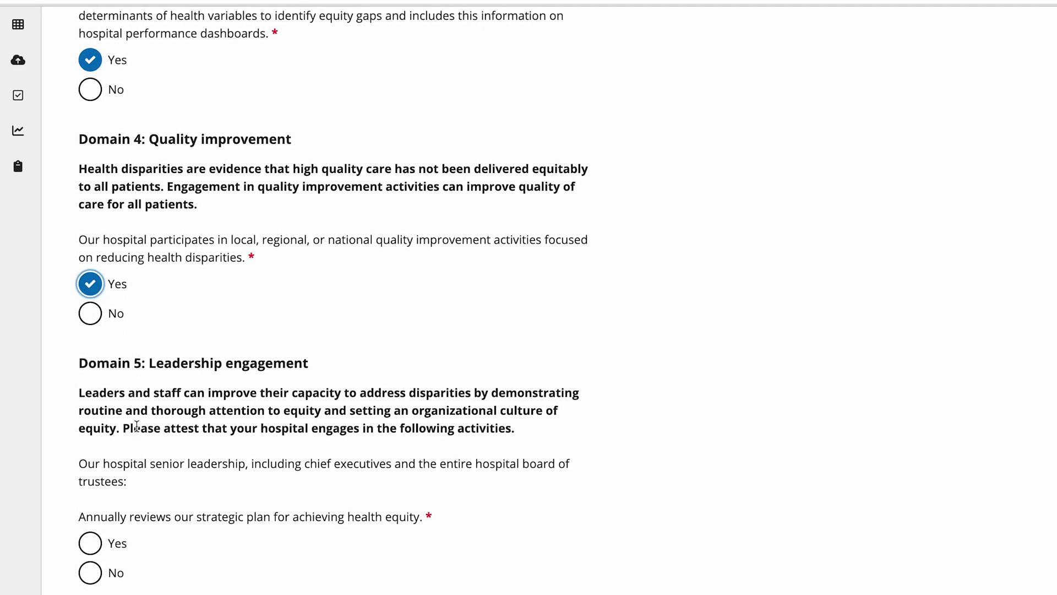
{"action": "scroll", "coordinate": [137, 428], "scroll_direction": "down", "scroll_amount": 2}
{"action": "scroll", "coordinate": [138, 430], "scroll_direction": "down", "scroll_amount": 1}
{"action": "left_click", "coordinate": [93, 360]}
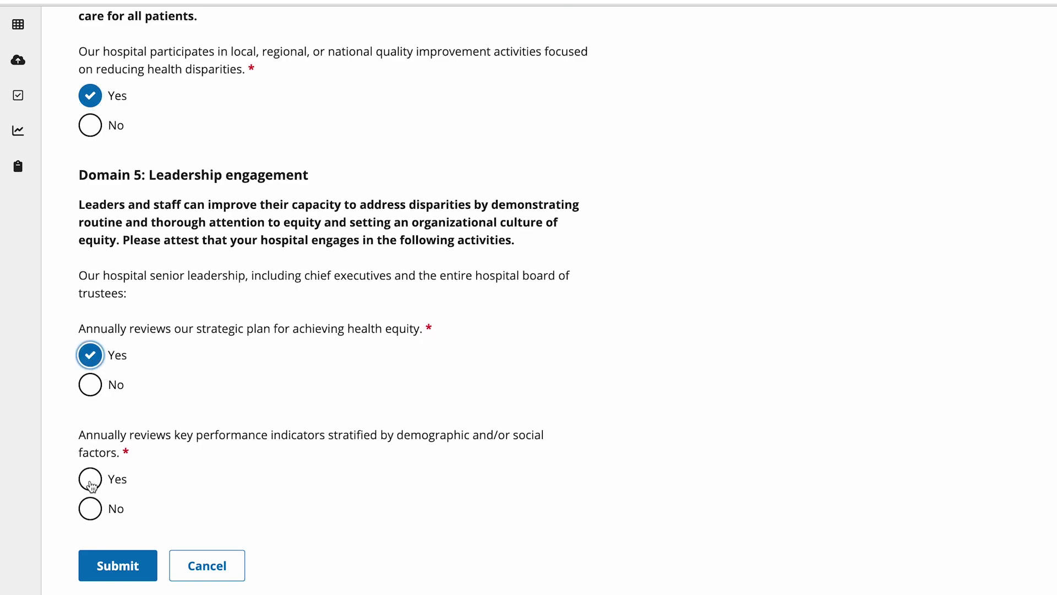
{"action": "left_click", "coordinate": [91, 484]}
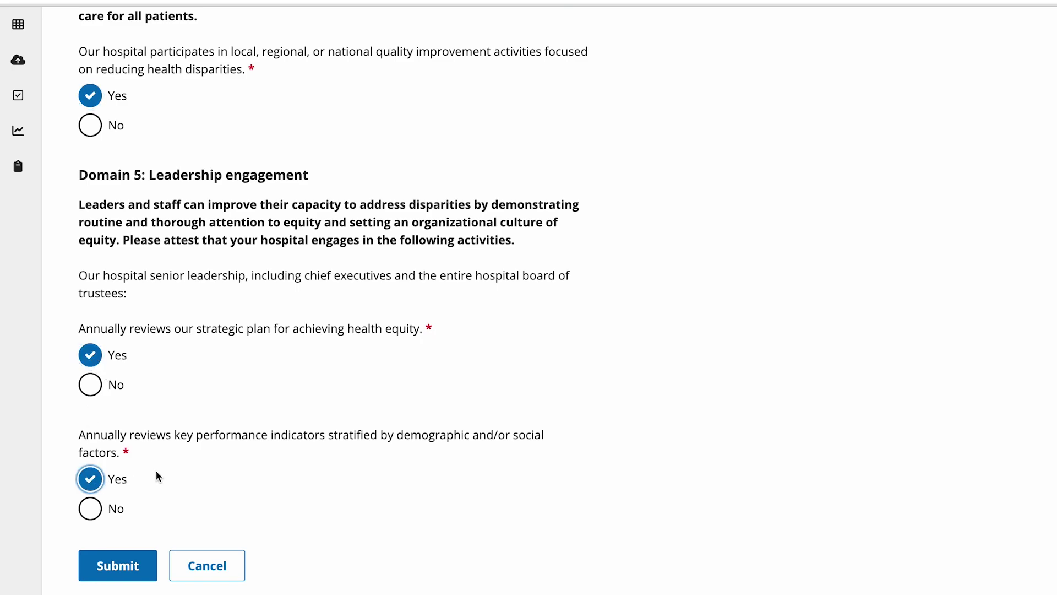
Step: Submit the completed HCHE attestation
{"action": "left_click", "coordinate": [126, 573]}
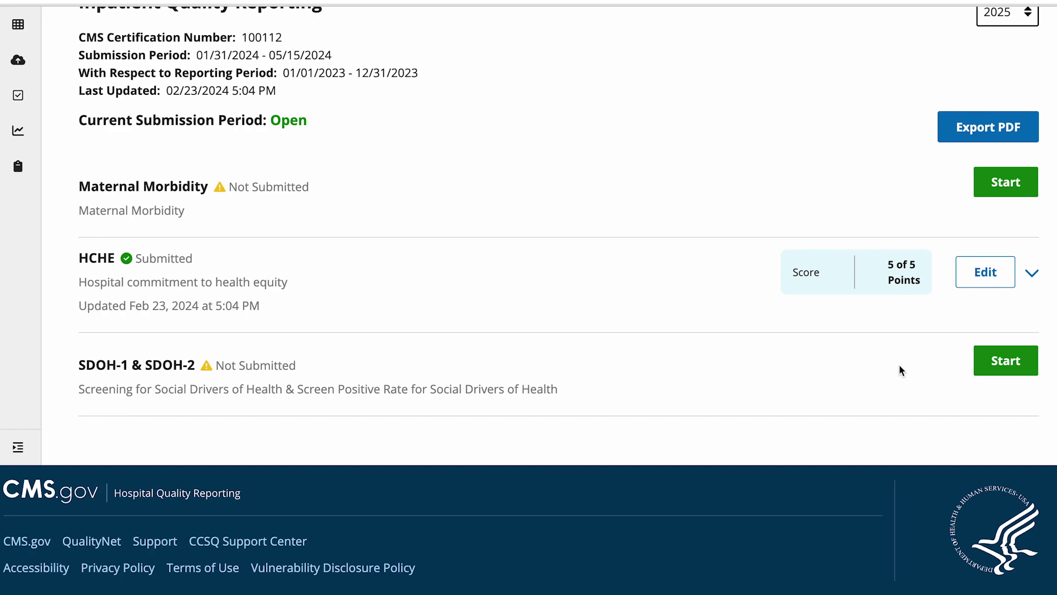
Step: Open the SDOH form and enter 10 as SDOH-1 numerator/SDOH-2 denominator and 12 as SDOH-1 denominator
{"action": "left_click", "coordinate": [1000, 360]}
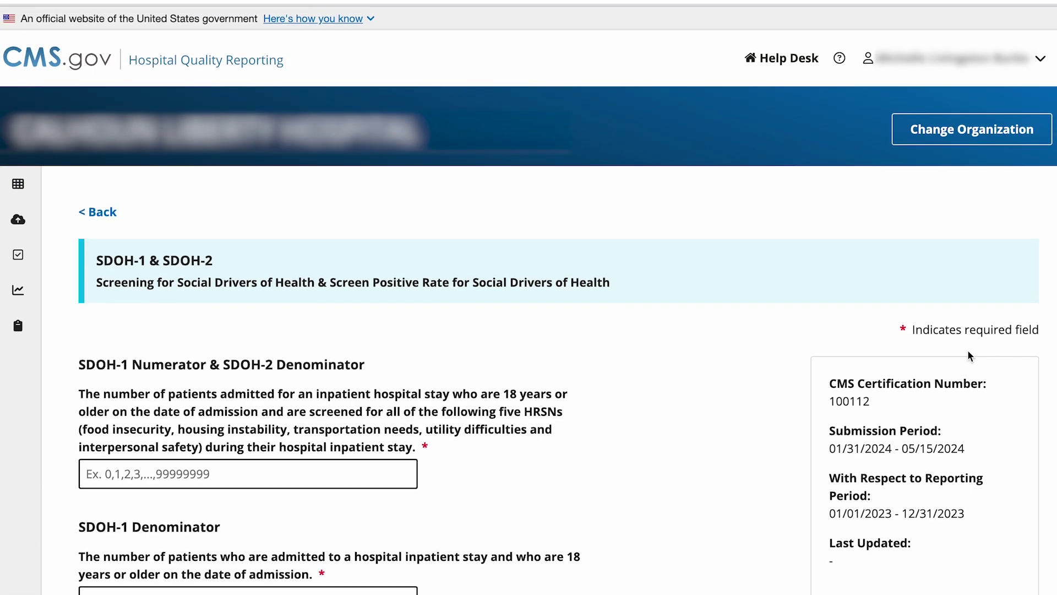
{"action": "scroll", "coordinate": [661, 402], "scroll_direction": "down", "scroll_amount": 3}
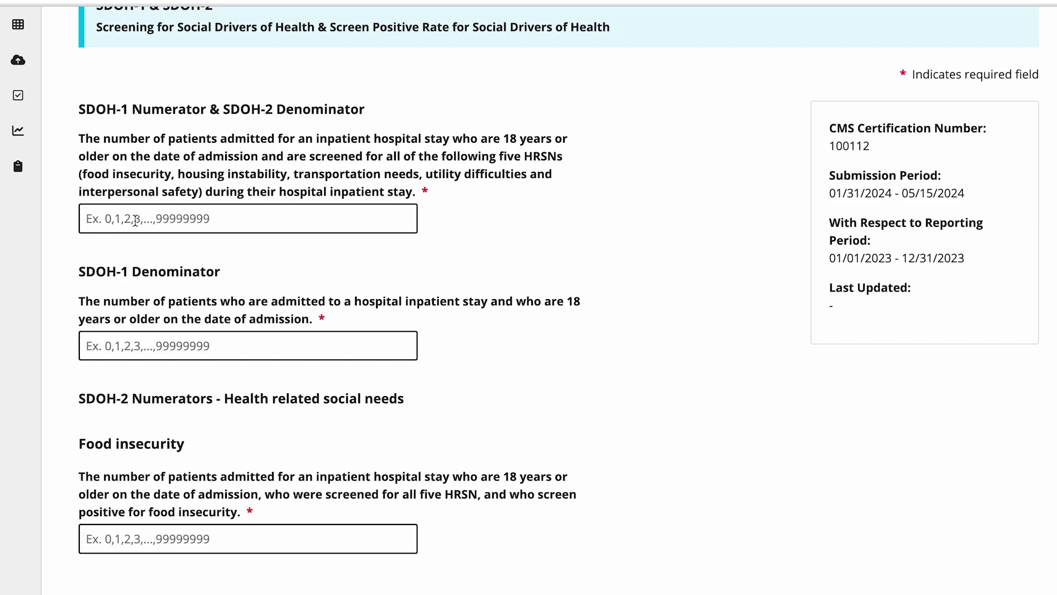
{"action": "left_click", "coordinate": [135, 220]}
{"action": "type", "text": "10"}
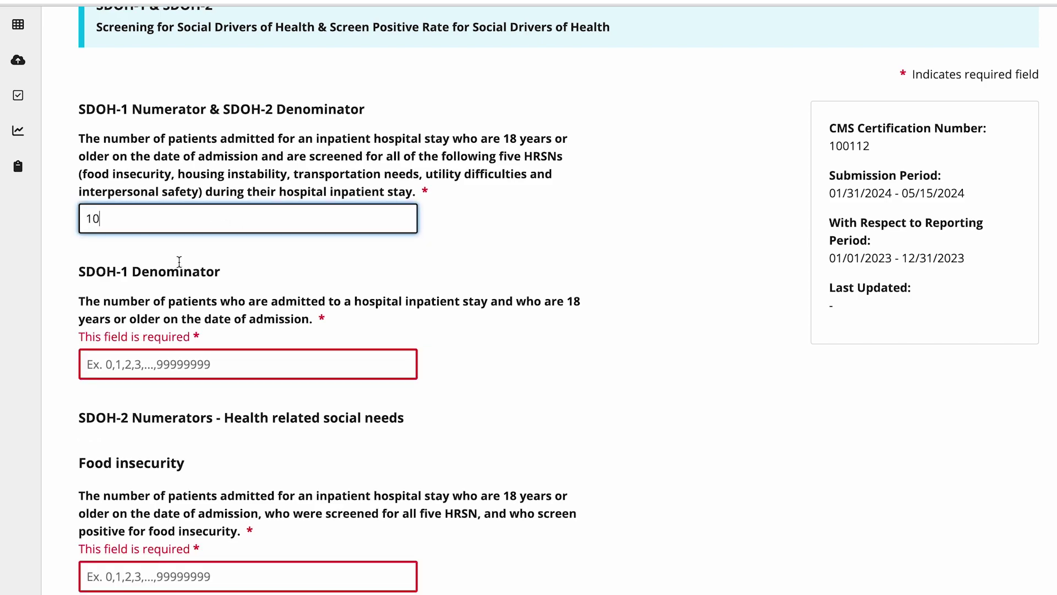
{"action": "scroll", "coordinate": [186, 264], "scroll_direction": "down", "scroll_amount": 2}
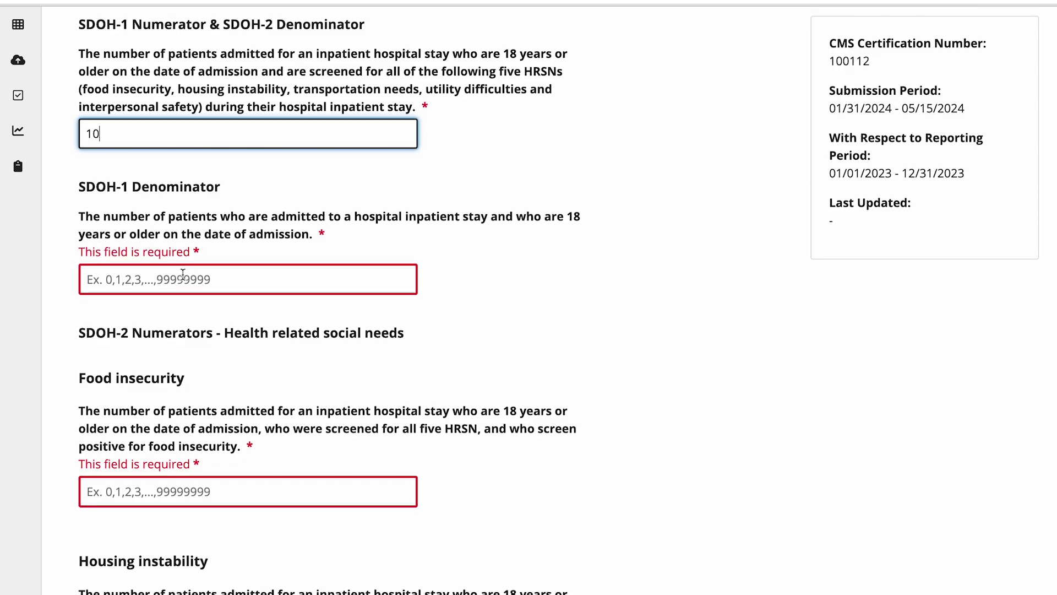
{"action": "left_click", "coordinate": [180, 282]}
{"action": "type", "text": "12"}
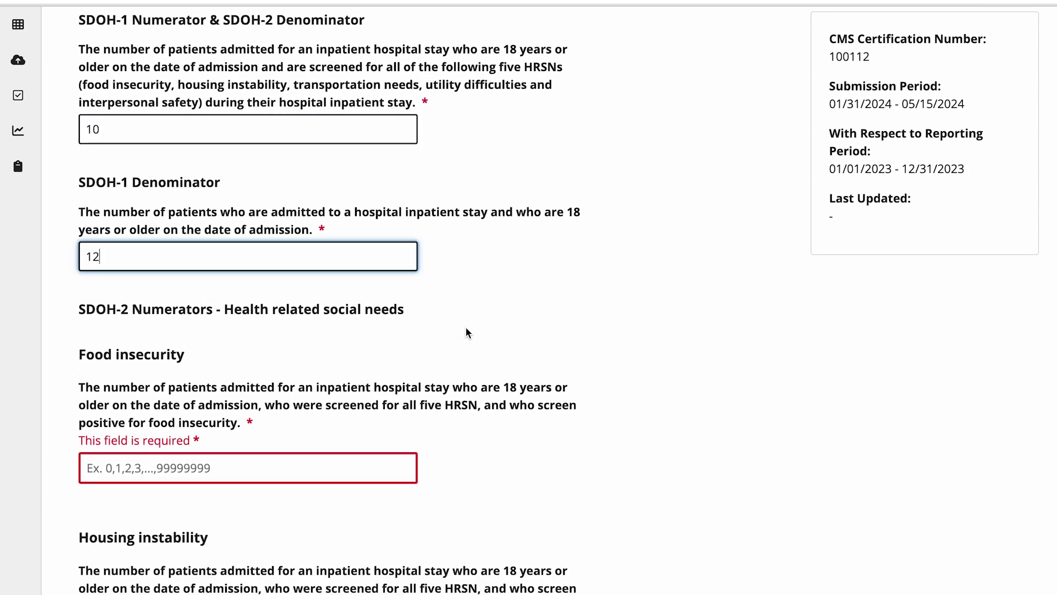
{"action": "left_click", "coordinate": [465, 331]}
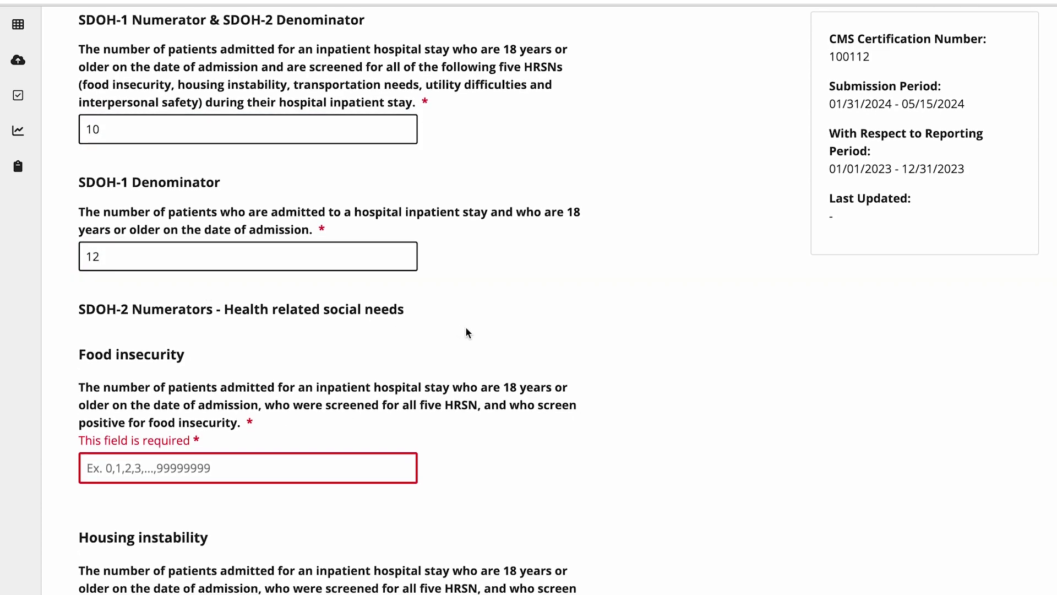
{"action": "scroll", "coordinate": [465, 330], "scroll_direction": "down", "scroll_amount": 1}
{"action": "scroll", "coordinate": [467, 332], "scroll_direction": "down", "scroll_amount": 5}
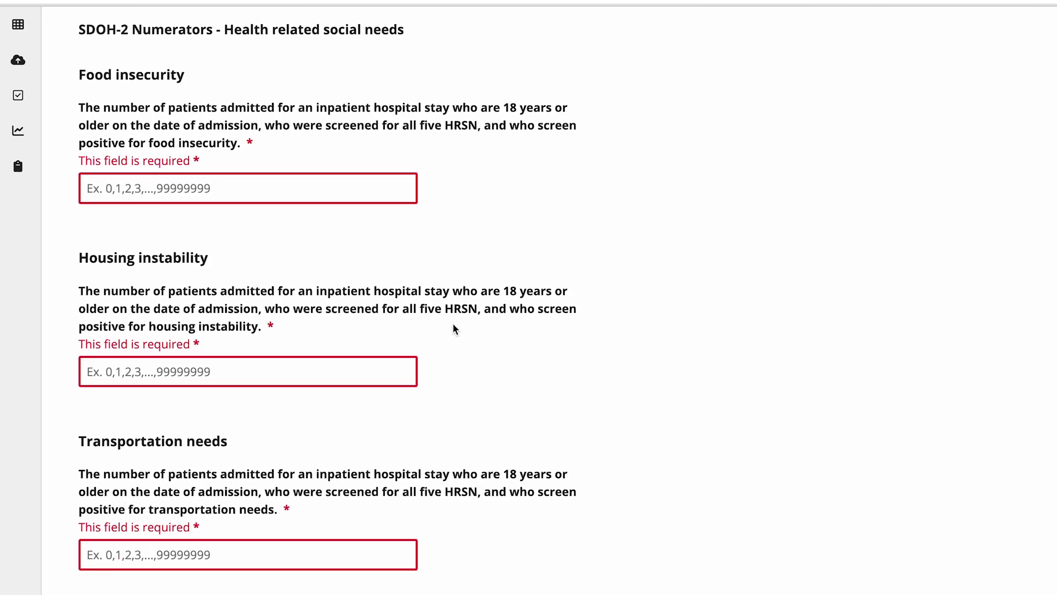
Step: Enter 1 for food insecurity, housing, transportation, utilities and interpersonal safety numerators
{"action": "left_click", "coordinate": [217, 192]}
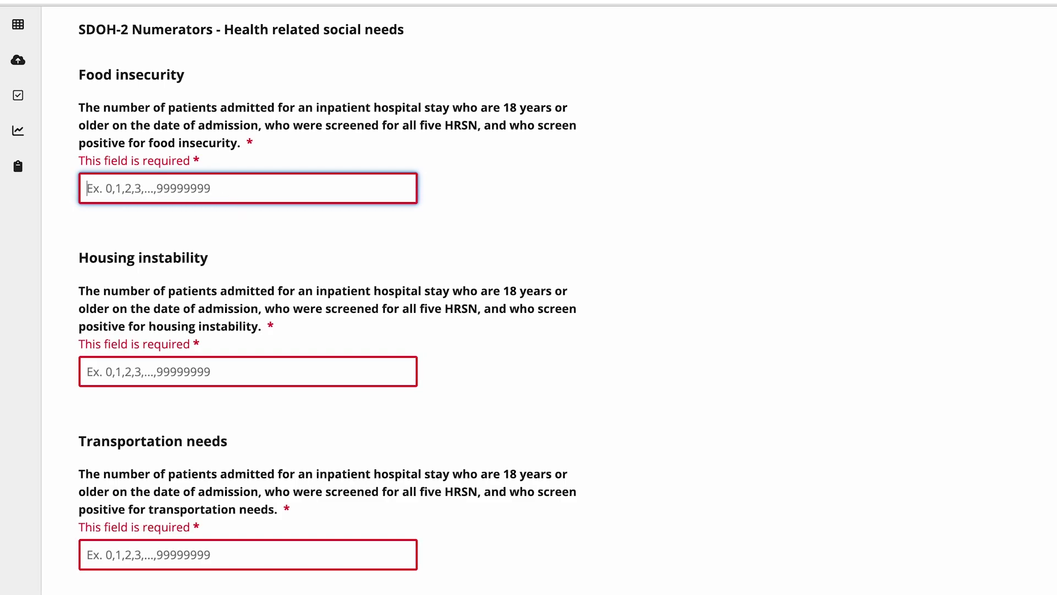
{"action": "type", "text": "1"}
{"action": "left_click", "coordinate": [242, 355]}
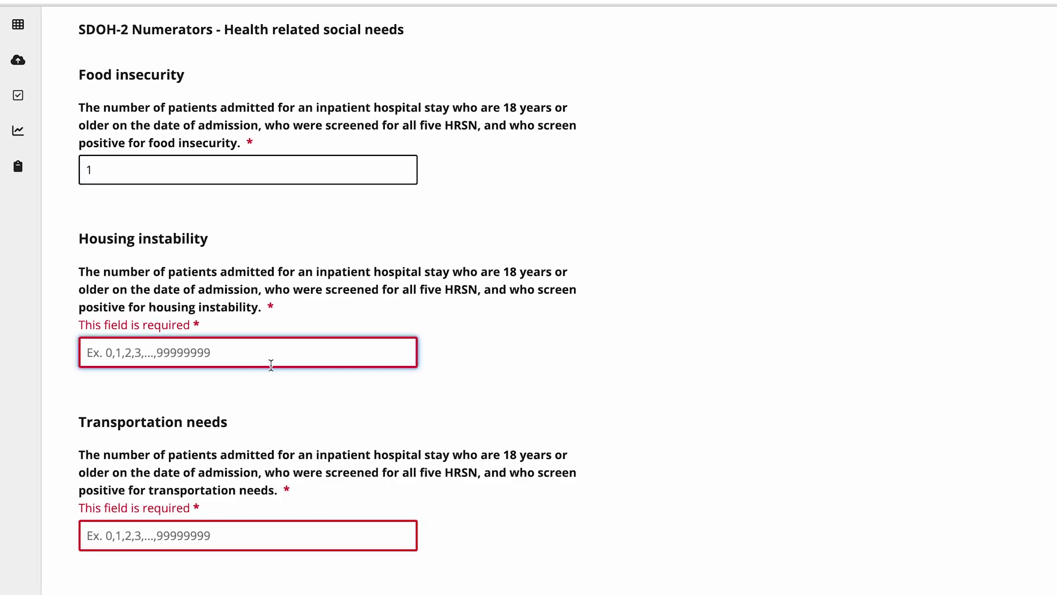
{"action": "type", "text": "1"}
{"action": "scroll", "coordinate": [279, 370], "scroll_direction": "down", "scroll_amount": 2}
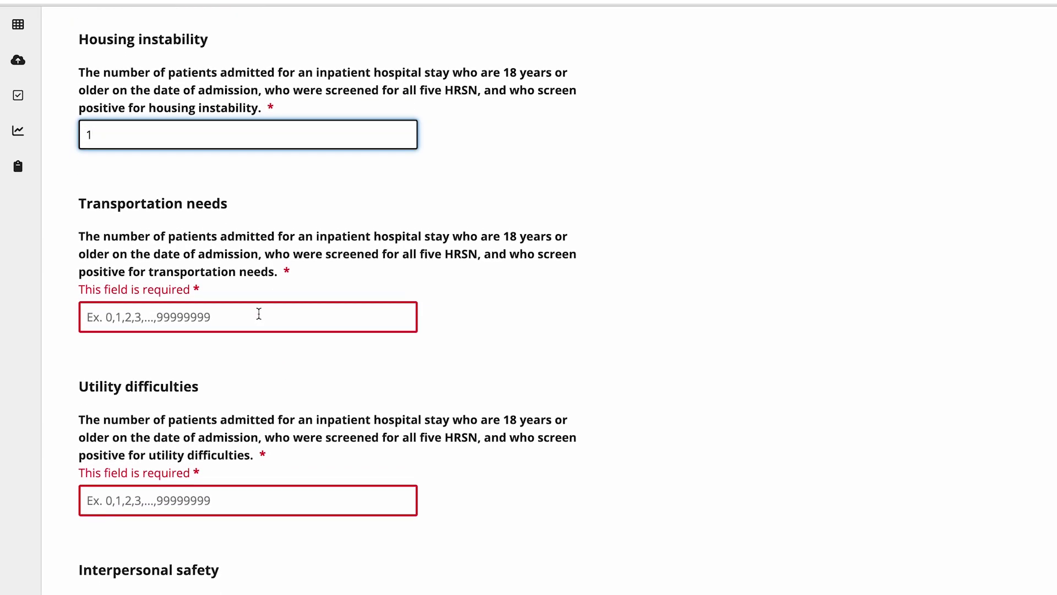
{"action": "left_click", "coordinate": [259, 314]}
{"action": "type", "text": "1"}
{"action": "scroll", "coordinate": [260, 423], "scroll_direction": "down", "scroll_amount": 2}
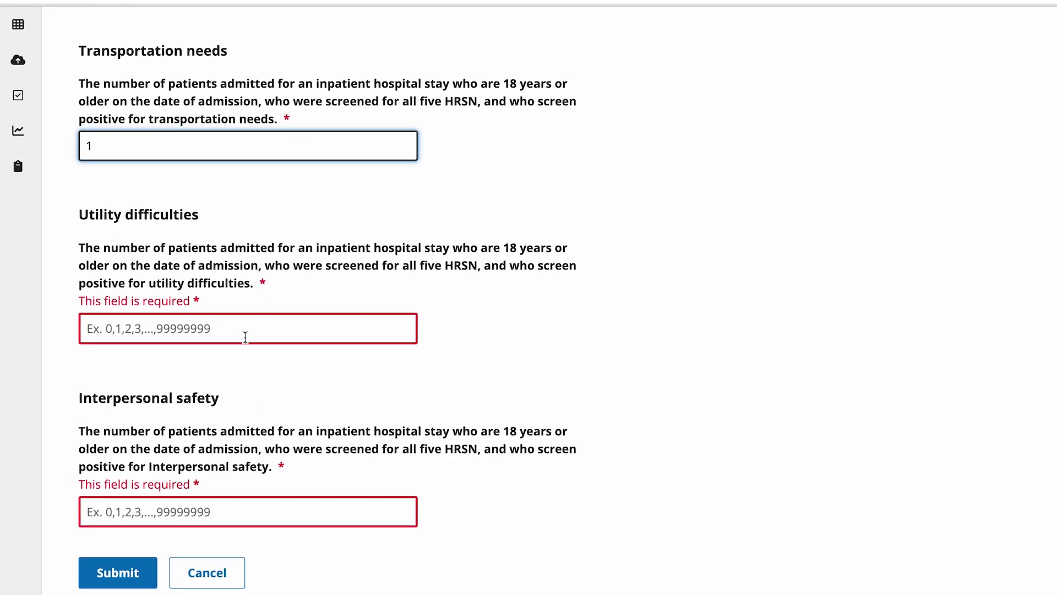
{"action": "left_click", "coordinate": [245, 337]}
{"action": "type", "text": "1"}
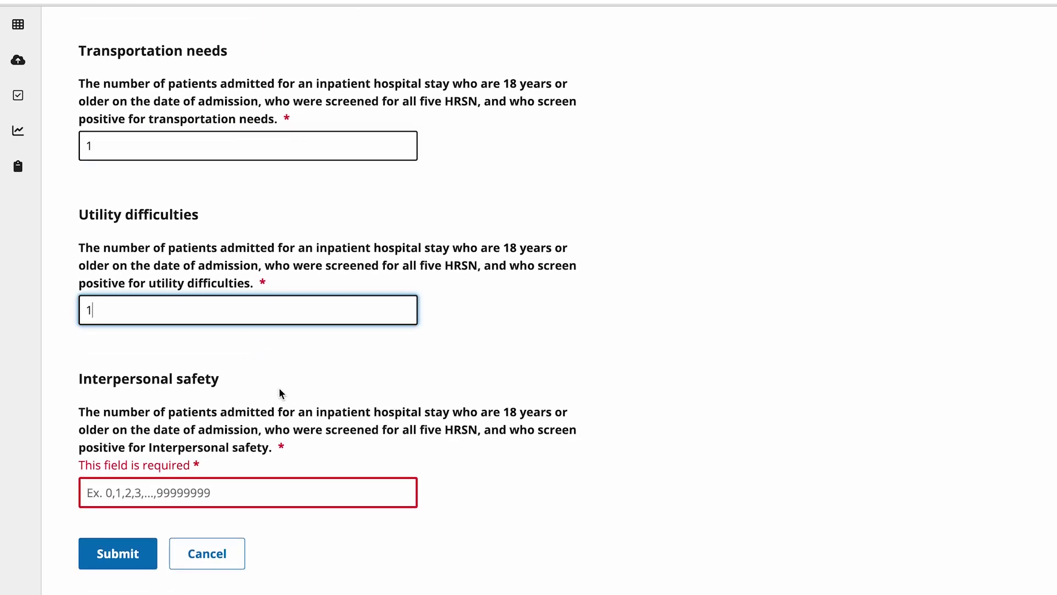
{"action": "scroll", "coordinate": [281, 394], "scroll_direction": "down", "scroll_amount": 2}
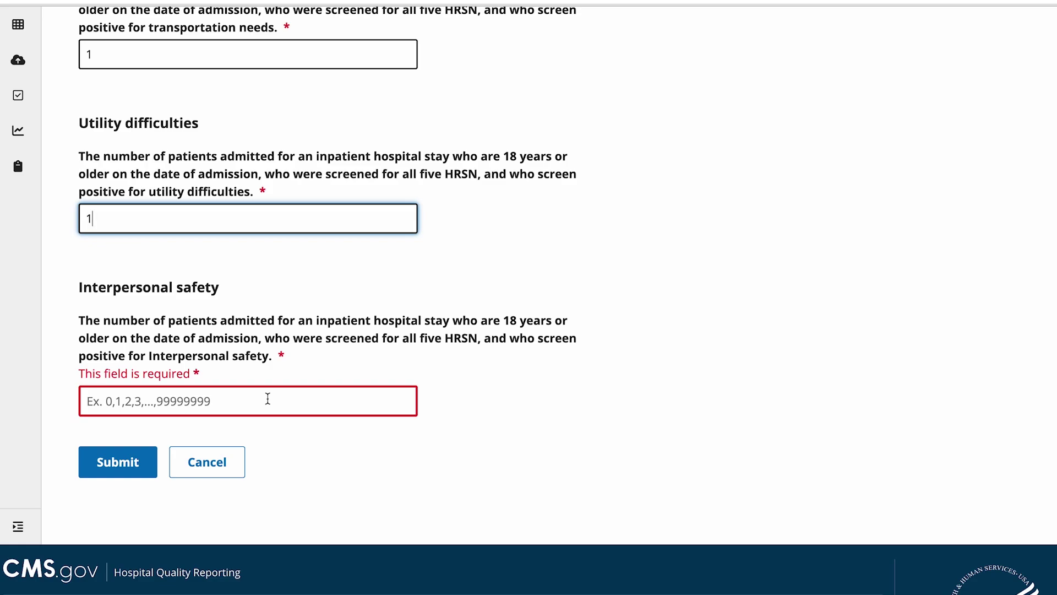
{"action": "left_click", "coordinate": [267, 400]}
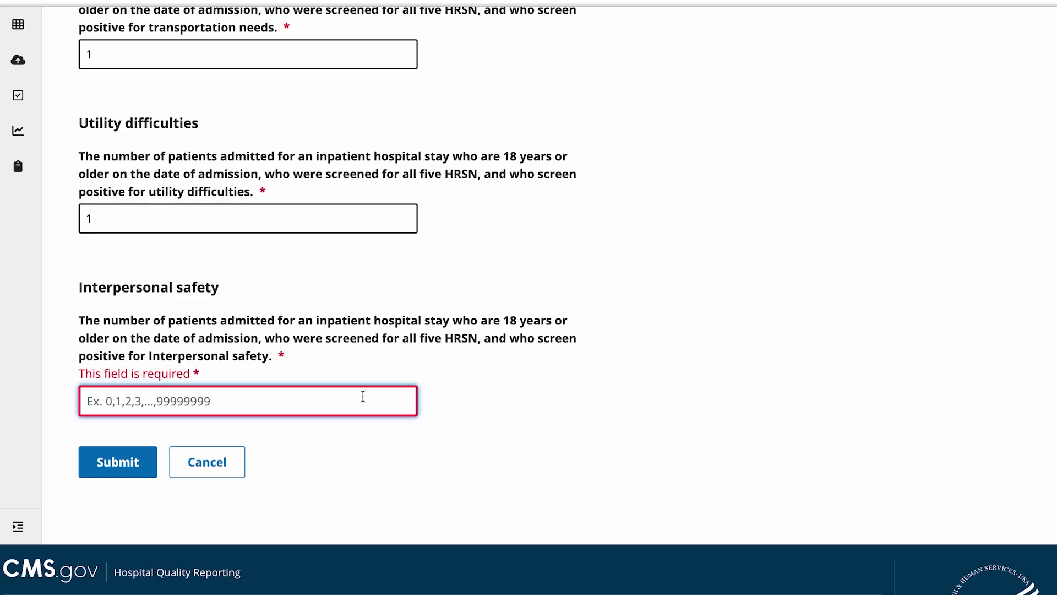
{"action": "type", "text": "1"}
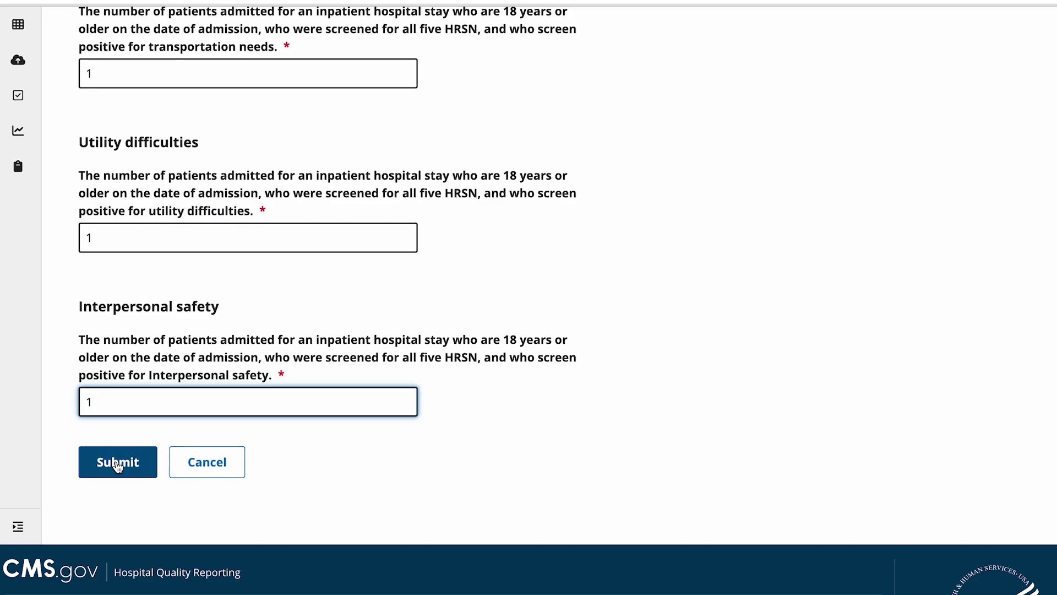
Step: Submit the SDOH-1 and SDOH-2 counts
{"action": "left_click", "coordinate": [119, 463]}
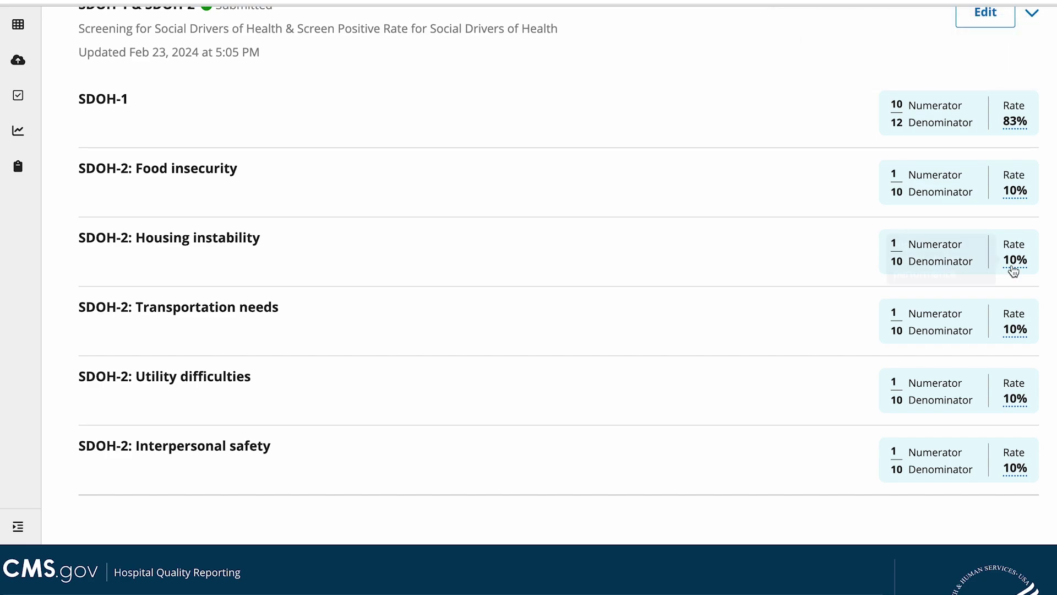
{"action": "mouse_move", "coordinate": [1016, 261]}
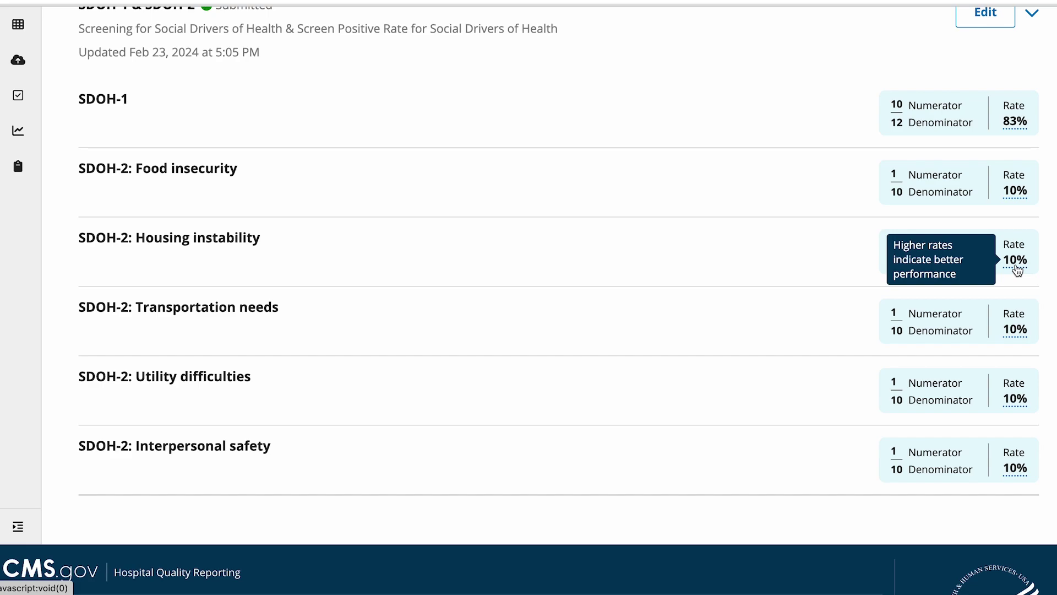
{"action": "scroll", "coordinate": [1016, 269], "scroll_direction": "up", "scroll_amount": 3}
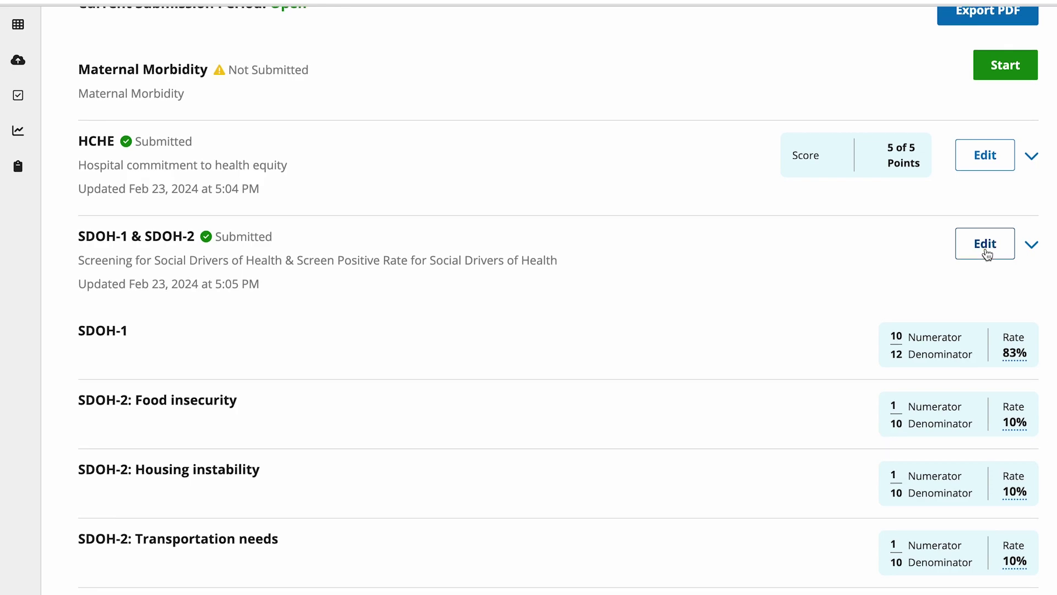
{"action": "left_click", "coordinate": [986, 248]}
{"action": "left_click", "coordinate": [109, 213]}
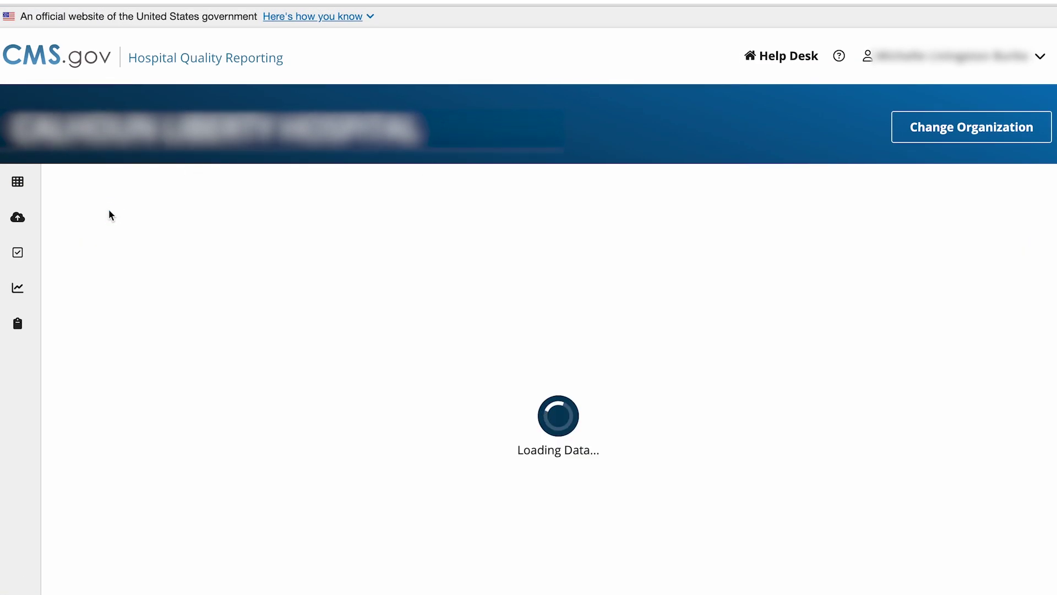